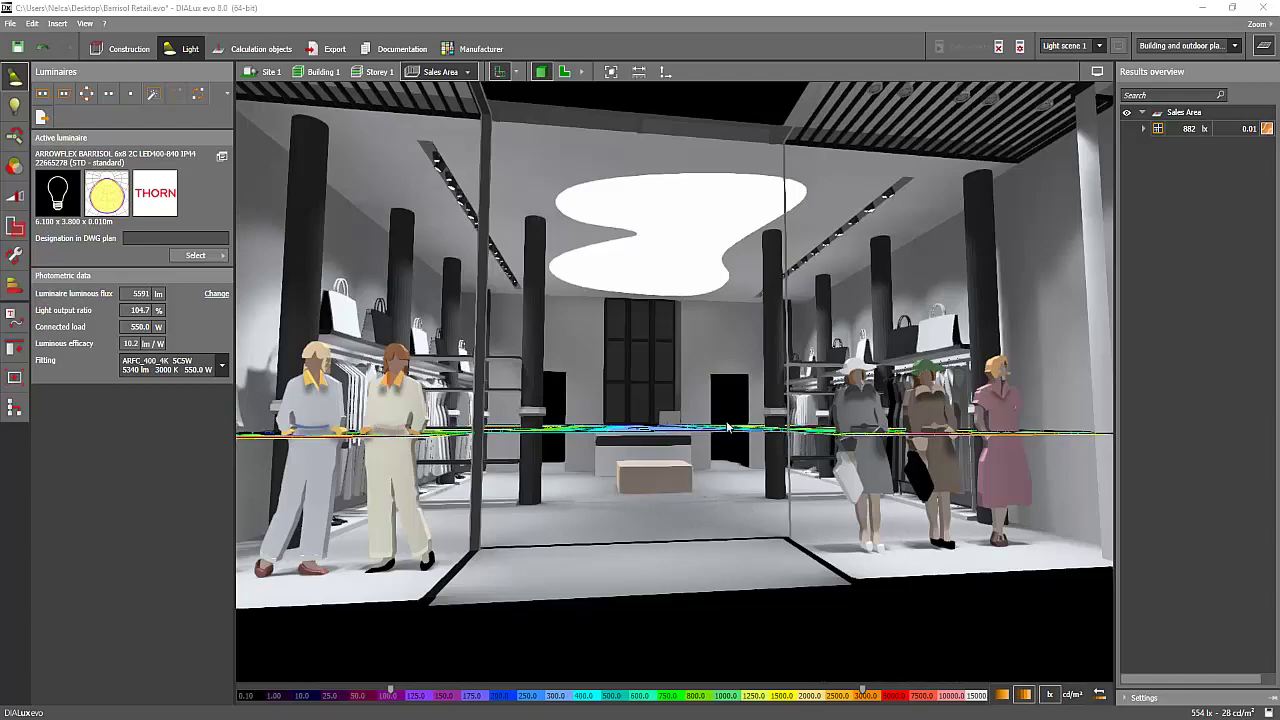
- Inspect the false-colour floor results, then close the Results overview to show the plain shop interior
{"action": "mouse_move", "coordinate": [728, 428]}
{"action": "middle_mouse_down"}
{"action": "mouse_move", "coordinate": [721, 467]}
{"action": "mouse_move", "coordinate": [703, 468]}
{"action": "mouse_move", "coordinate": [656, 427]}
{"action": "middle_mouse_up"}
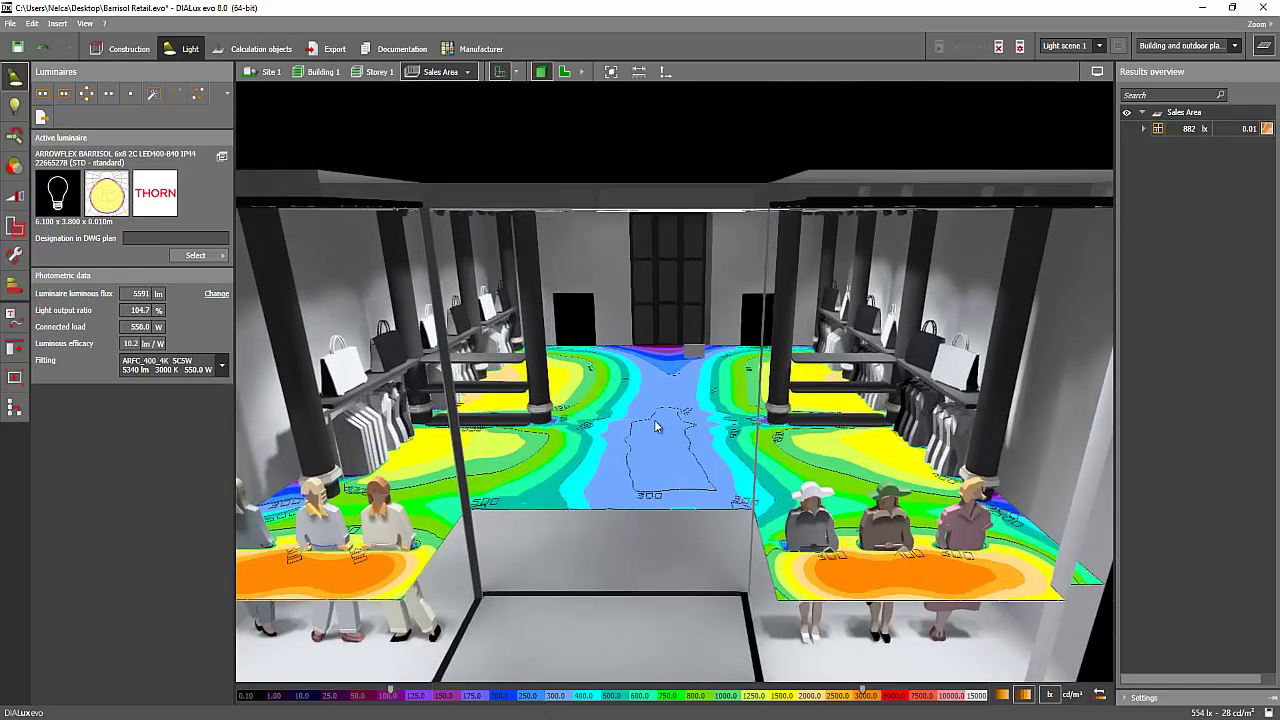
{"action": "mouse_move", "coordinate": [636, 472]}
{"action": "middle_mouse_down"}
{"action": "mouse_move", "coordinate": [597, 385]}
{"action": "mouse_move", "coordinate": [443, 368]}
{"action": "middle_mouse_up"}
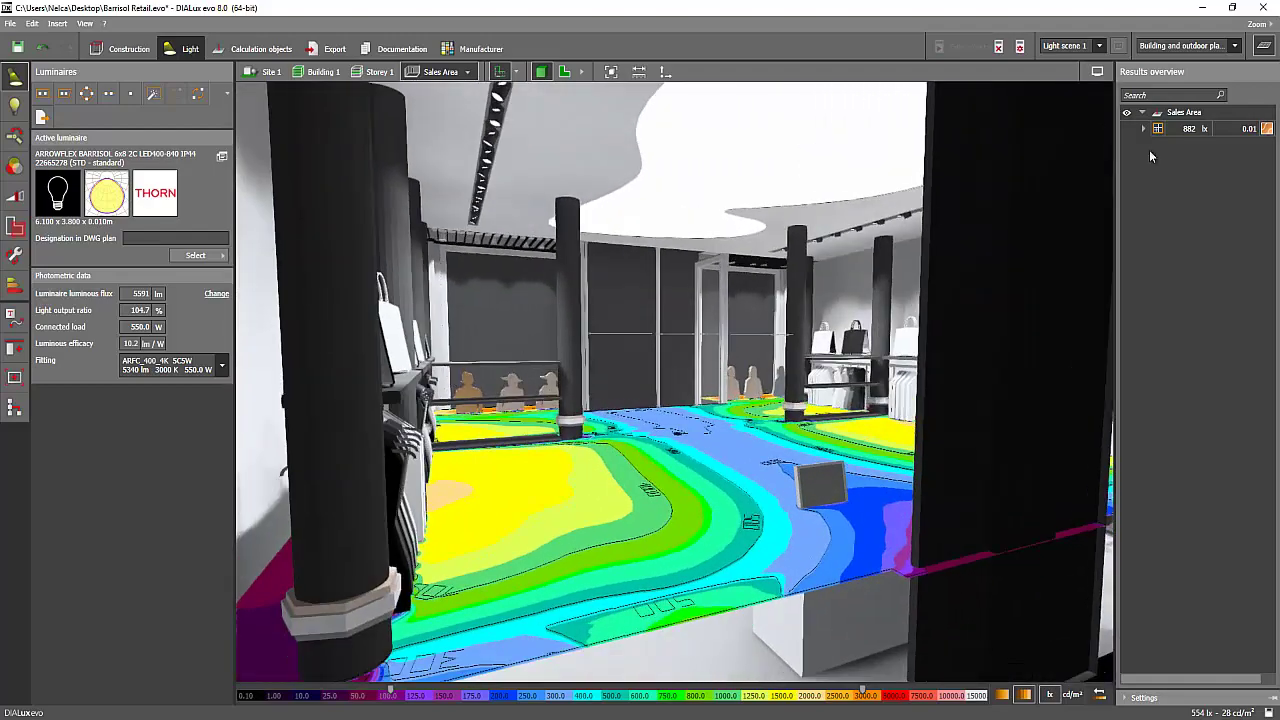
{"action": "left_click", "coordinate": [1263, 48]}
{"action": "mouse_move", "coordinate": [694, 348]}
{"action": "middle_mouse_down"}
{"action": "mouse_move", "coordinate": [905, 368]}
{"action": "mouse_move", "coordinate": [782, 345]}
{"action": "middle_mouse_up"}
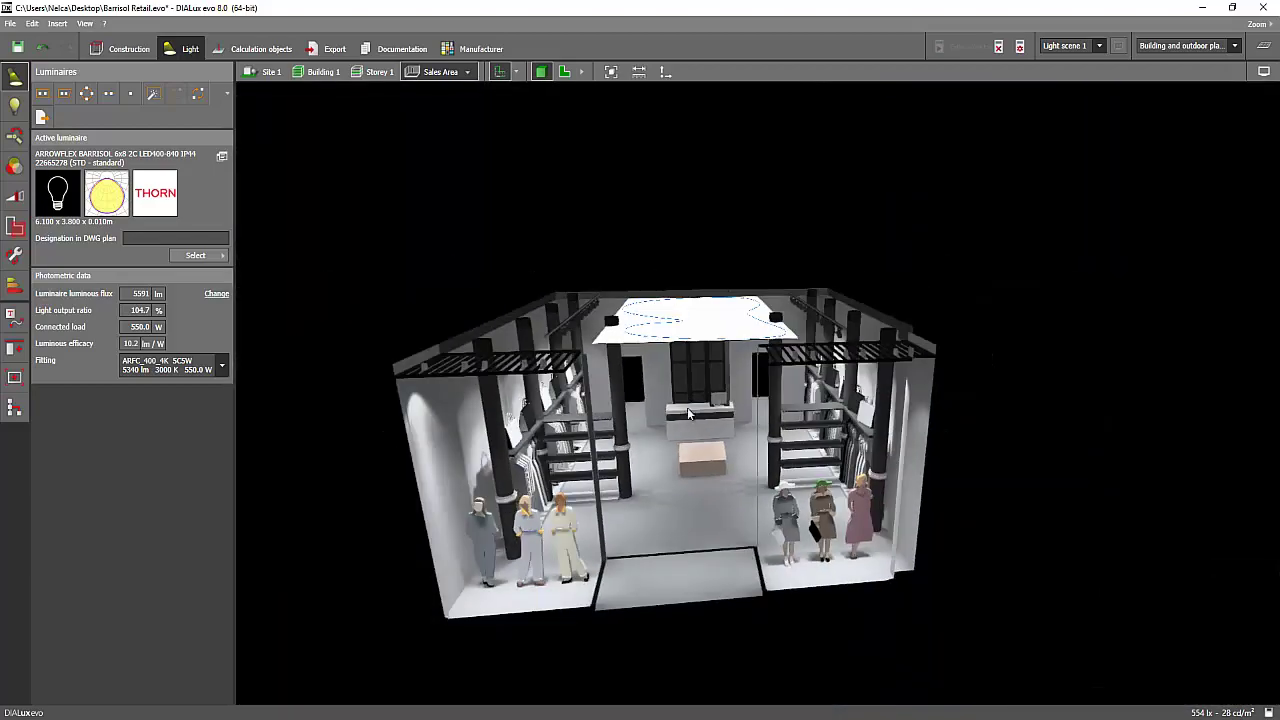
{"action": "mouse_move", "coordinate": [782, 345]}
{"action": "middle_mouse_down"}
{"action": "mouse_move", "coordinate": [693, 459]}
{"action": "mouse_move", "coordinate": [633, 367]}
{"action": "mouse_move", "coordinate": [573, 423]}
{"action": "mouse_move", "coordinate": [984, 412]}
{"action": "middle_mouse_up"}
{"action": "scroll", "coordinate": [706, 401], "scroll_direction": "up", "scroll_amount": 3}
{"action": "scroll", "coordinate": [706, 401], "scroll_direction": "down", "scroll_amount": 3}
{"action": "scroll", "coordinate": [984, 412], "scroll_direction": "up", "scroll_amount": 3}
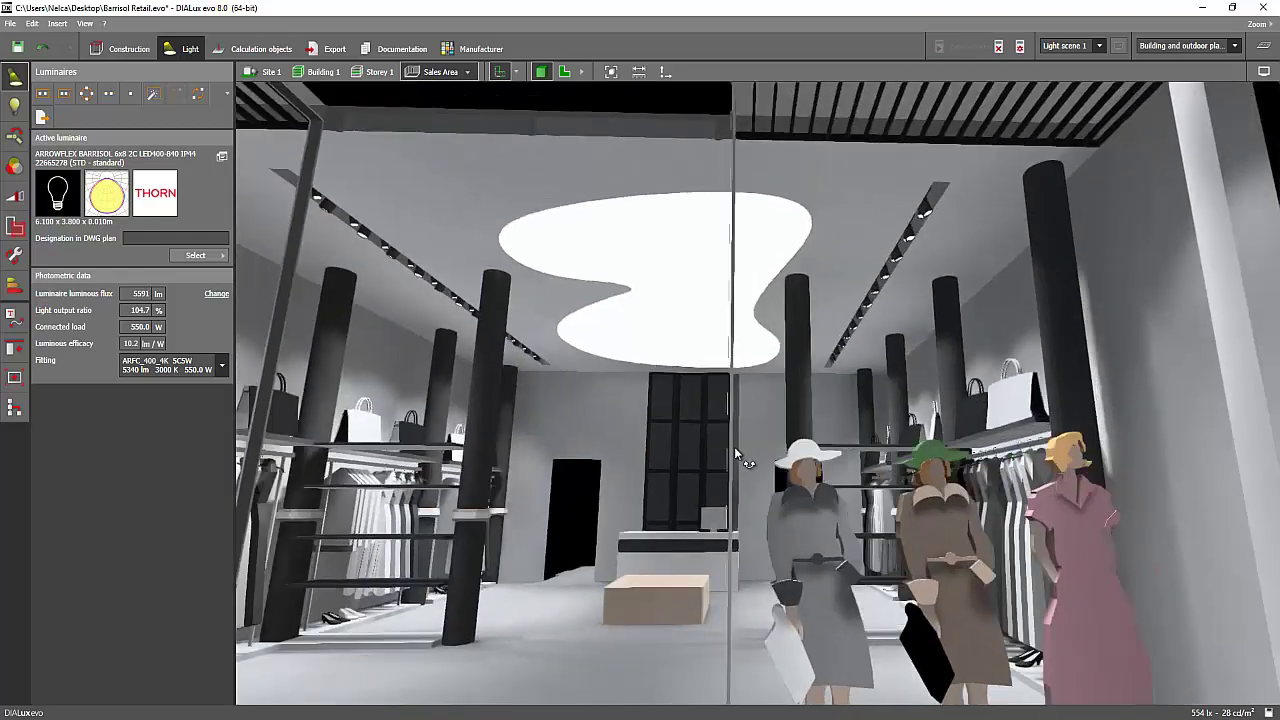
{"action": "mouse_move", "coordinate": [800, 412]}
{"action": "middle_mouse_down"}
{"action": "mouse_move", "coordinate": [677, 428]}
{"action": "mouse_move", "coordinate": [746, 421]}
{"action": "middle_mouse_up"}
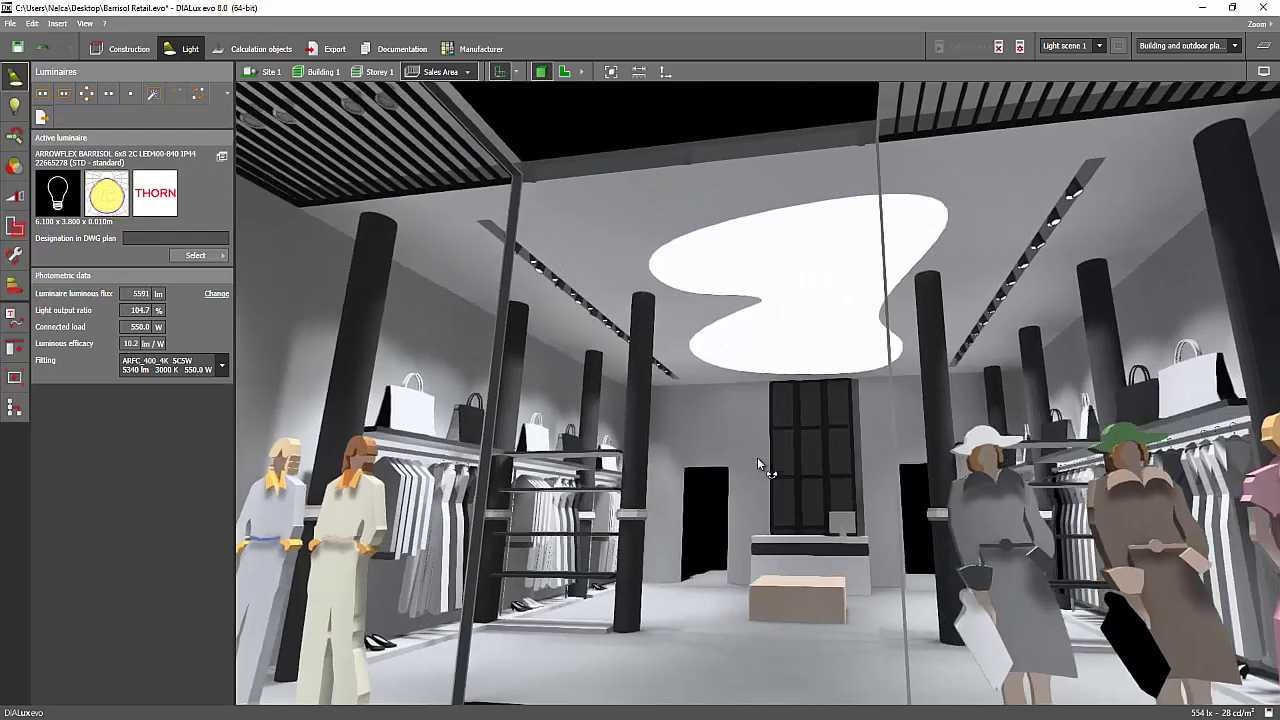
{"action": "mouse_move", "coordinate": [762, 473]}
{"action": "middle_mouse_down"}
{"action": "mouse_move", "coordinate": [734, 461]}
{"action": "mouse_move", "coordinate": [768, 458]}
{"action": "middle_mouse_up"}
{"action": "scroll", "coordinate": [768, 458], "scroll_direction": "down", "scroll_amount": 2}
{"action": "scroll", "coordinate": [790, 464], "scroll_direction": "down", "scroll_amount": 2}
{"action": "scroll", "coordinate": [779, 451], "scroll_direction": "down", "scroll_amount": 3}
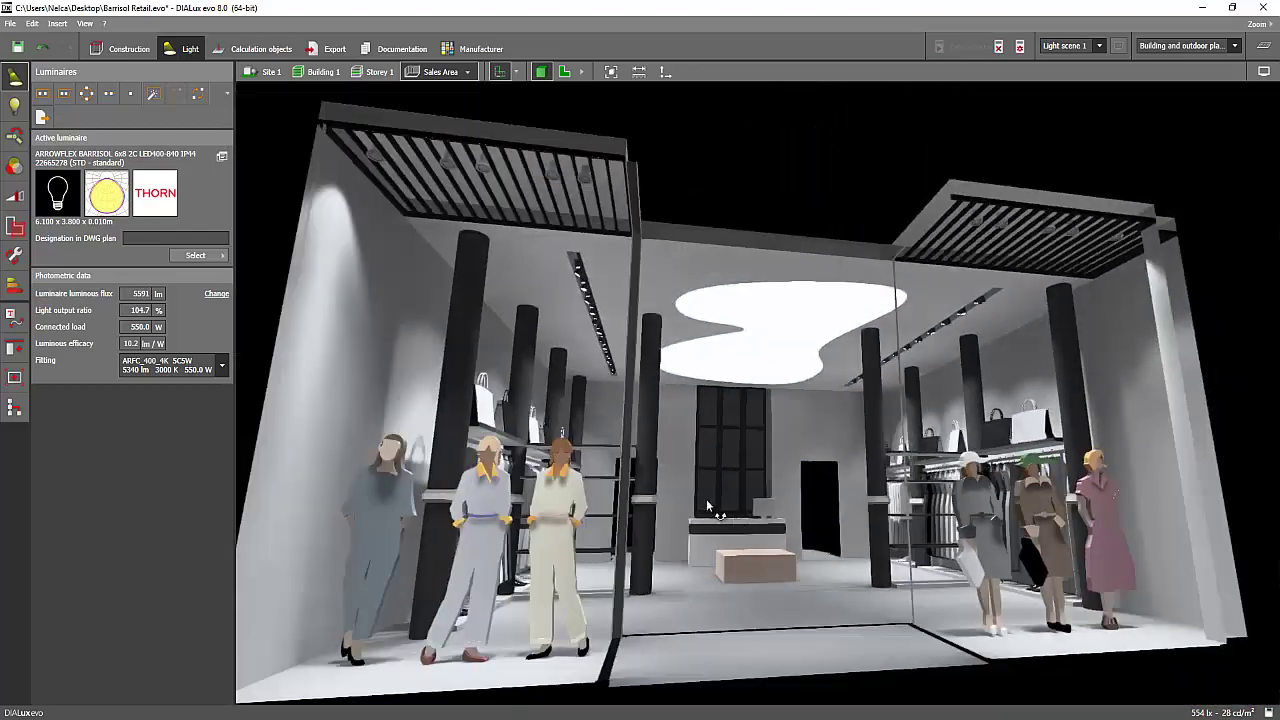
{"action": "scroll", "coordinate": [704, 503], "scroll_direction": "down", "scroll_amount": 1}
{"action": "scroll", "coordinate": [702, 526], "scroll_direction": "down", "scroll_amount": 1}
{"action": "mouse_move", "coordinate": [702, 526]}
{"action": "middle_mouse_down"}
{"action": "mouse_move", "coordinate": [698, 543]}
{"action": "mouse_move", "coordinate": [730, 505]}
{"action": "mouse_move", "coordinate": [881, 476]}
{"action": "mouse_move", "coordinate": [841, 477]}
{"action": "mouse_move", "coordinate": [851, 454]}
{"action": "middle_mouse_up"}
{"action": "scroll", "coordinate": [743, 507], "scroll_direction": "up", "scroll_amount": 2}
{"action": "scroll", "coordinate": [745, 506], "scroll_direction": "down", "scroll_amount": 2}
{"action": "scroll", "coordinate": [881, 476], "scroll_direction": "up", "scroll_amount": 2}
{"action": "scroll", "coordinate": [841, 477], "scroll_direction": "down", "scroll_amount": 2}
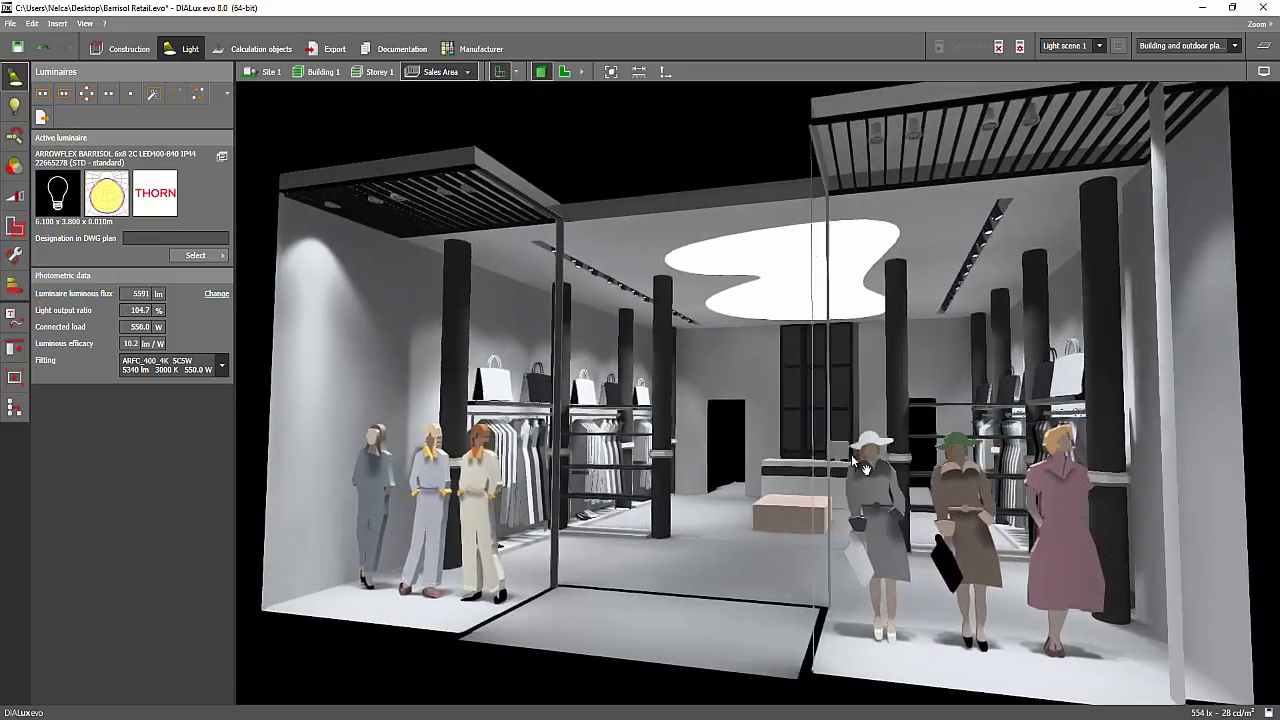
{"action": "scroll", "coordinate": [851, 454], "scroll_direction": "up", "scroll_amount": 2}
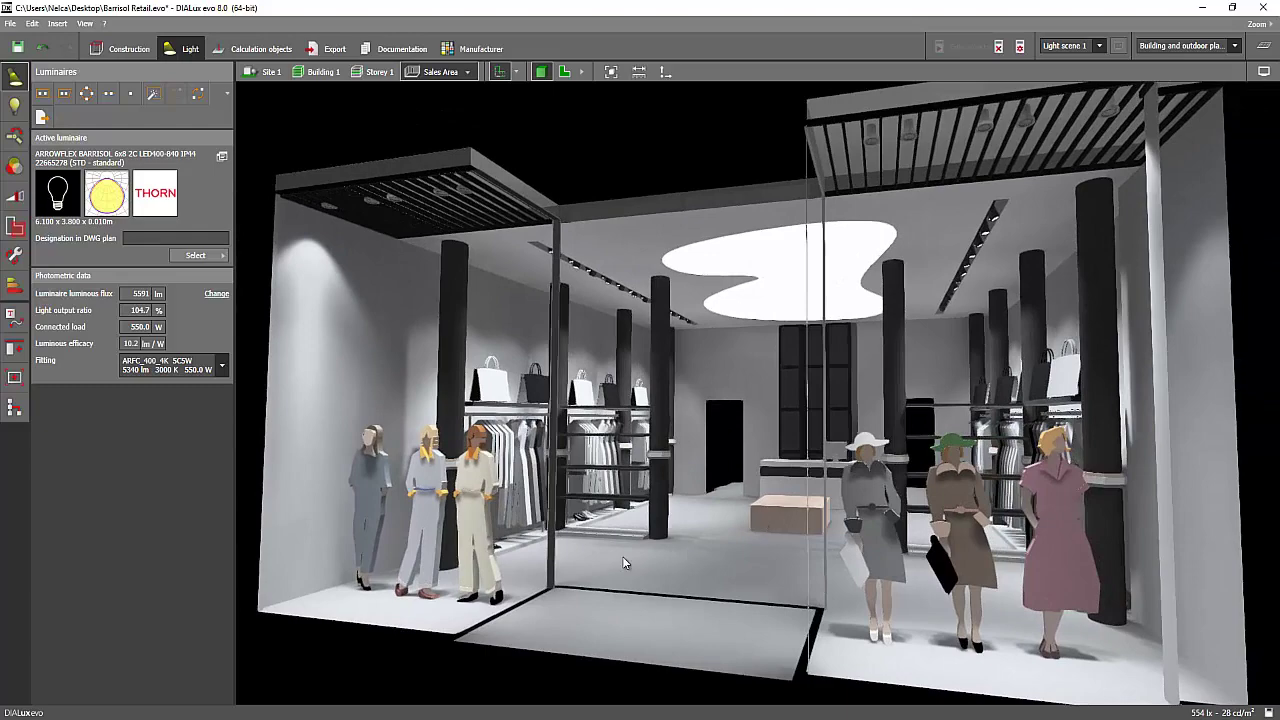
{"action": "middle_click_drag", "start_coordinate": [565, 534], "coordinate": [618, 499]}
{"action": "scroll", "coordinate": [600, 503], "scroll_direction": "up", "scroll_amount": 2}
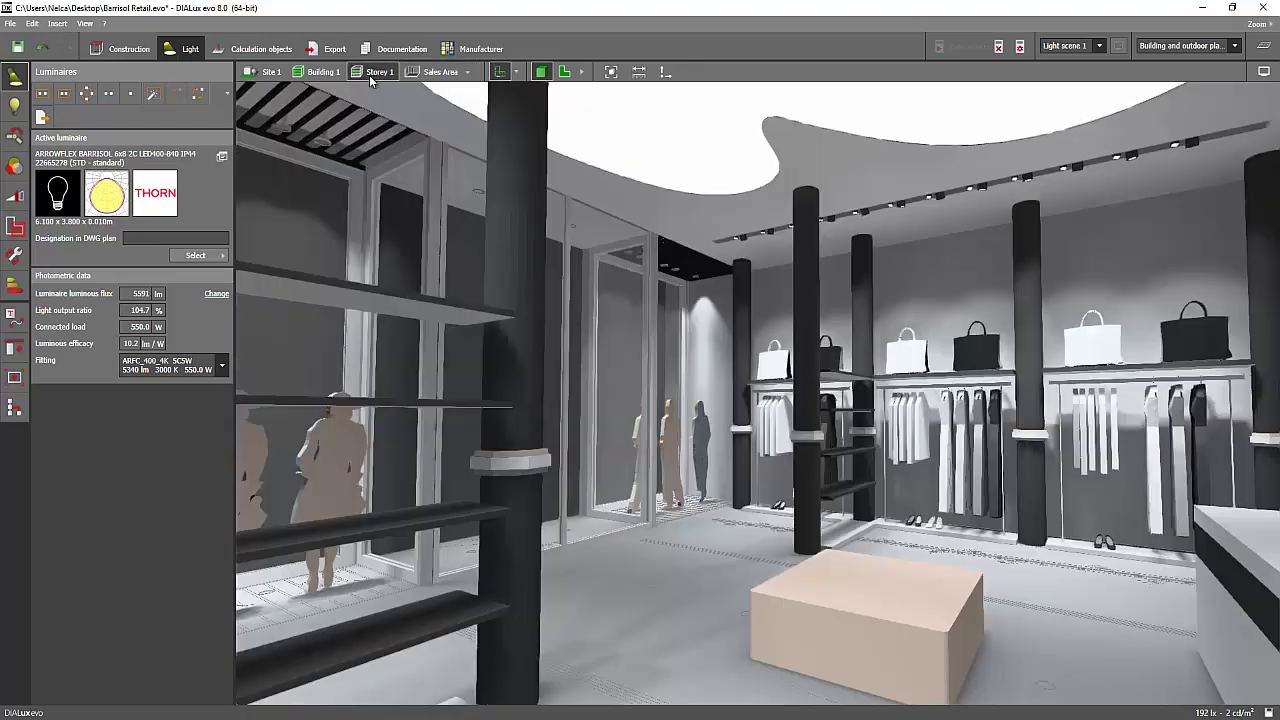
- Switch to the Site 1 level and orbit around the storefront toward the left window displays
{"action": "mouse_move", "coordinate": [567, 313]}
{"action": "middle_mouse_down"}
{"action": "mouse_move", "coordinate": [677, 415]}
{"action": "mouse_move", "coordinate": [708, 419]}
{"action": "middle_mouse_up"}
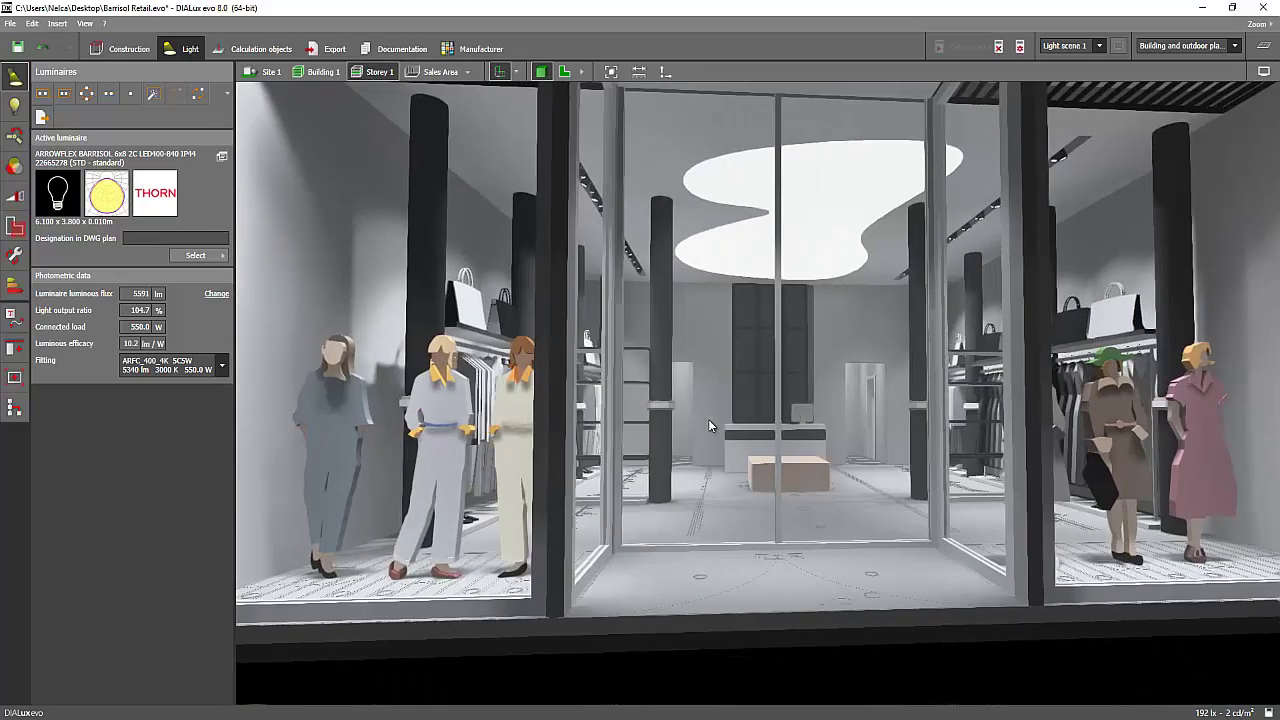
{"action": "left_click", "coordinate": [307, 73]}
{"action": "mouse_move", "coordinate": [342, 145]}
{"action": "middle_mouse_down"}
{"action": "mouse_move", "coordinate": [570, 307]}
{"action": "mouse_move", "coordinate": [607, 247]}
{"action": "mouse_move", "coordinate": [708, 420]}
{"action": "middle_mouse_up"}
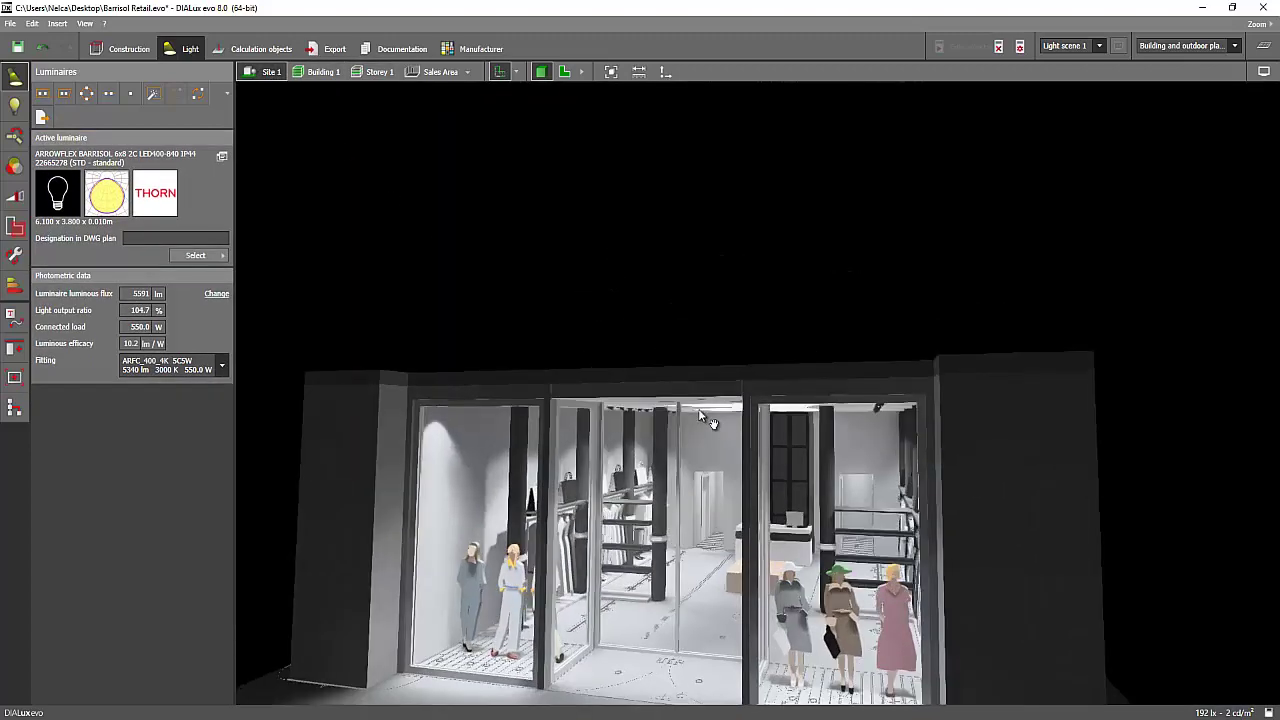
{"action": "scroll", "coordinate": [708, 344], "scroll_direction": "up", "scroll_amount": 3}
{"action": "scroll", "coordinate": [627, 348], "scroll_direction": "up", "scroll_amount": 3}
{"action": "scroll", "coordinate": [627, 348], "scroll_direction": "down", "scroll_amount": 2}
{"action": "mouse_move", "coordinate": [627, 348]}
{"action": "middle_mouse_down"}
{"action": "mouse_move", "coordinate": [660, 376]}
{"action": "mouse_move", "coordinate": [650, 368]}
{"action": "middle_mouse_up"}
{"action": "scroll", "coordinate": [676, 398], "scroll_direction": "up", "scroll_amount": 2}
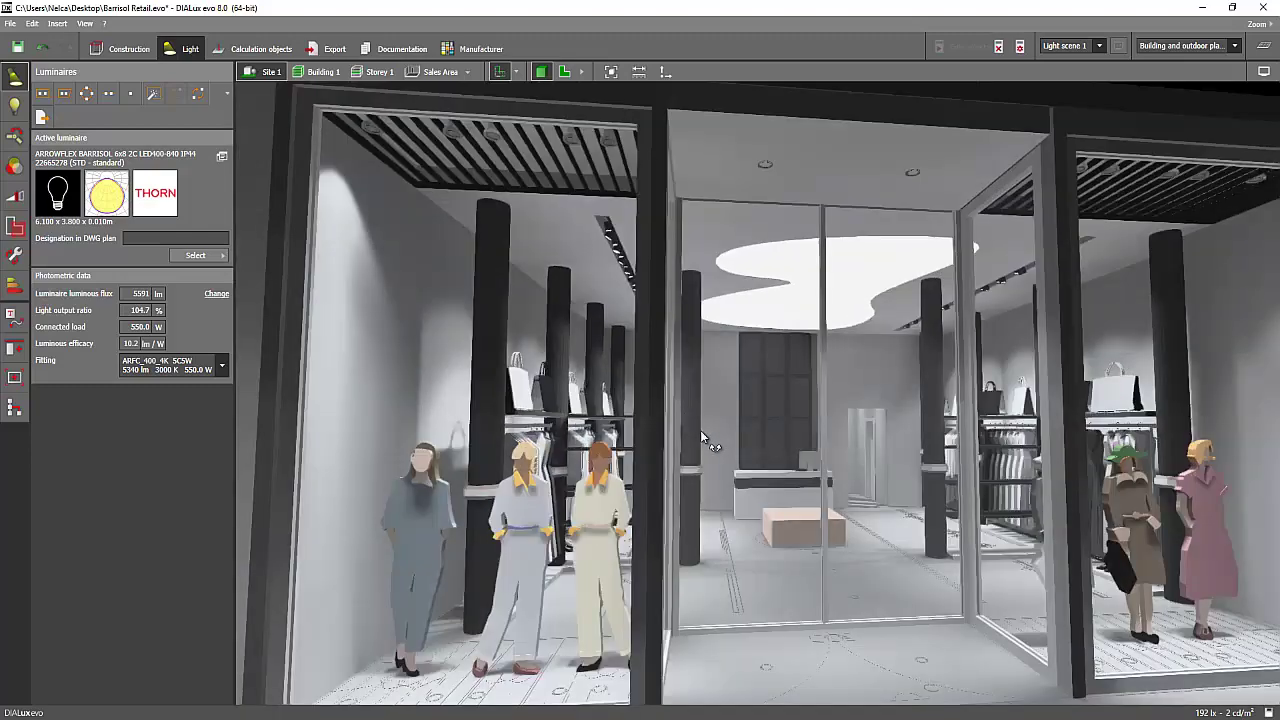
{"action": "scroll", "coordinate": [700, 430], "scroll_direction": "down", "scroll_amount": 2}
{"action": "scroll", "coordinate": [700, 430], "scroll_direction": "down", "scroll_amount": 3}
{"action": "scroll", "coordinate": [700, 430], "scroll_direction": "up", "scroll_amount": 1}
{"action": "scroll", "coordinate": [700, 430], "scroll_direction": "up", "scroll_amount": 2}
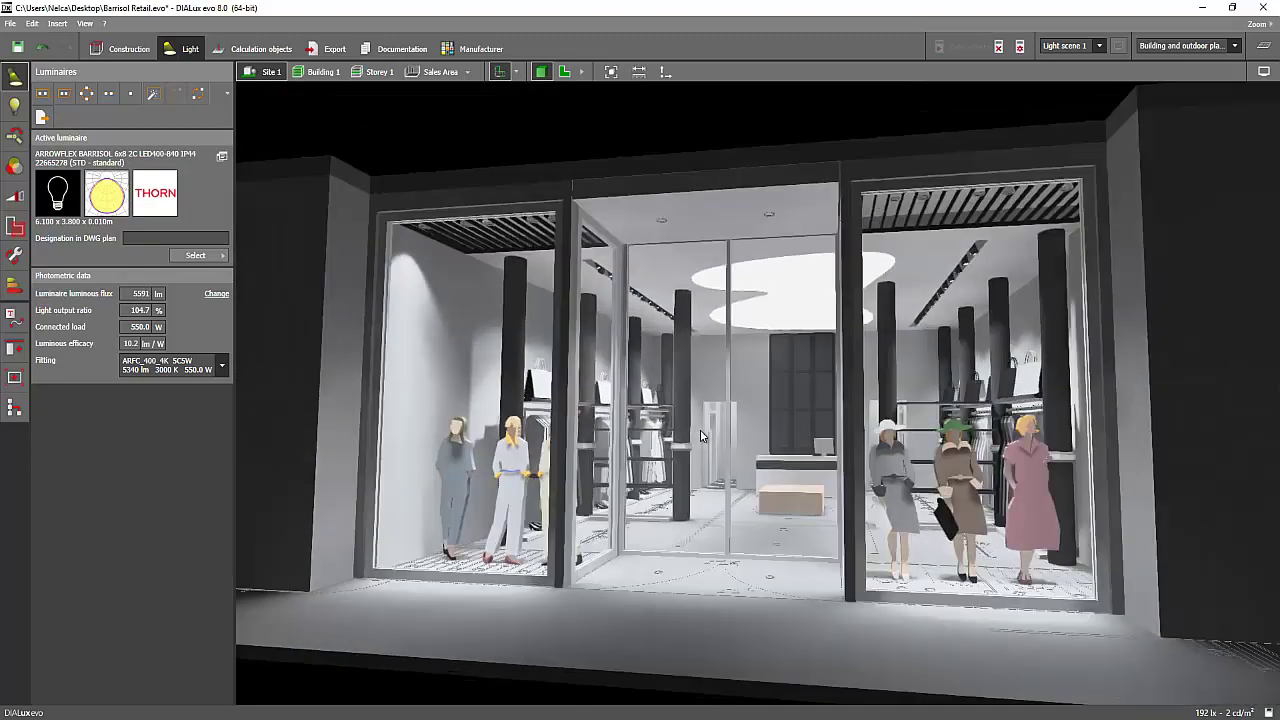
{"action": "scroll", "coordinate": [700, 430], "scroll_direction": "up", "scroll_amount": 2}
{"action": "middle_click_drag", "start_coordinate": [700, 430], "coordinate": [668, 445]}
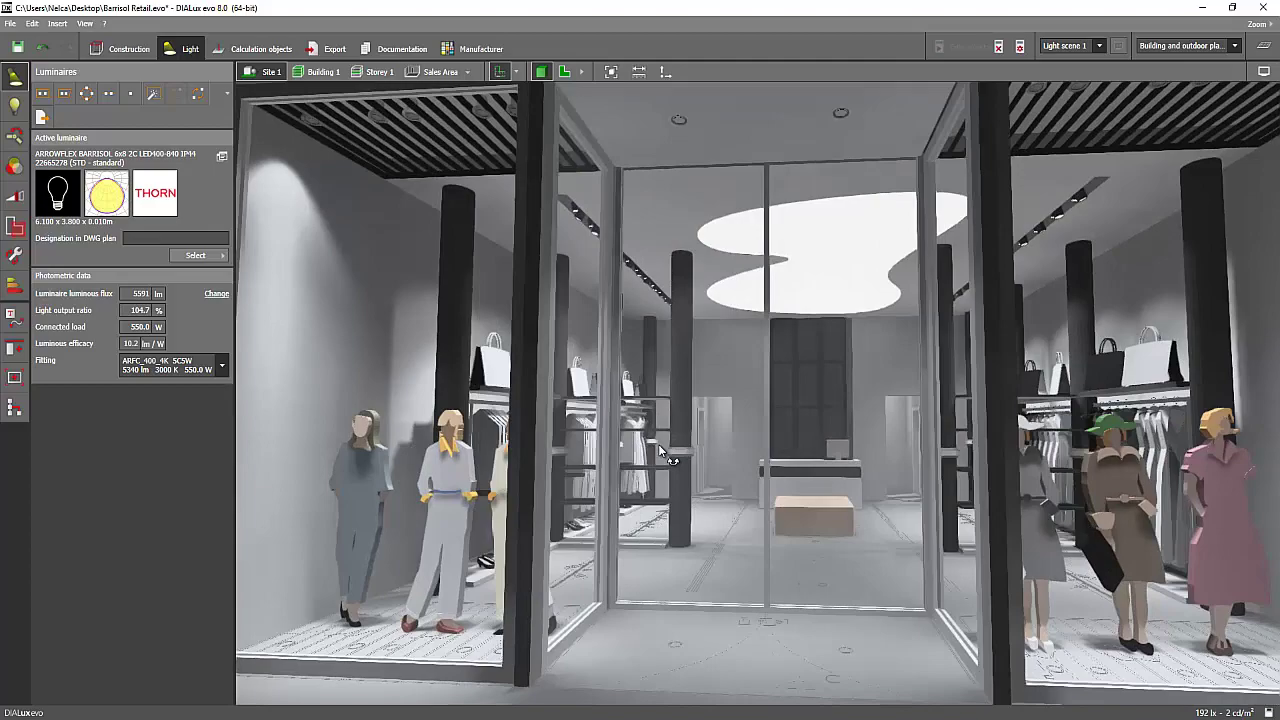
{"action": "scroll", "coordinate": [668, 445], "scroll_direction": "down", "scroll_amount": 3}
{"action": "scroll", "coordinate": [688, 448], "scroll_direction": "up", "scroll_amount": 1}
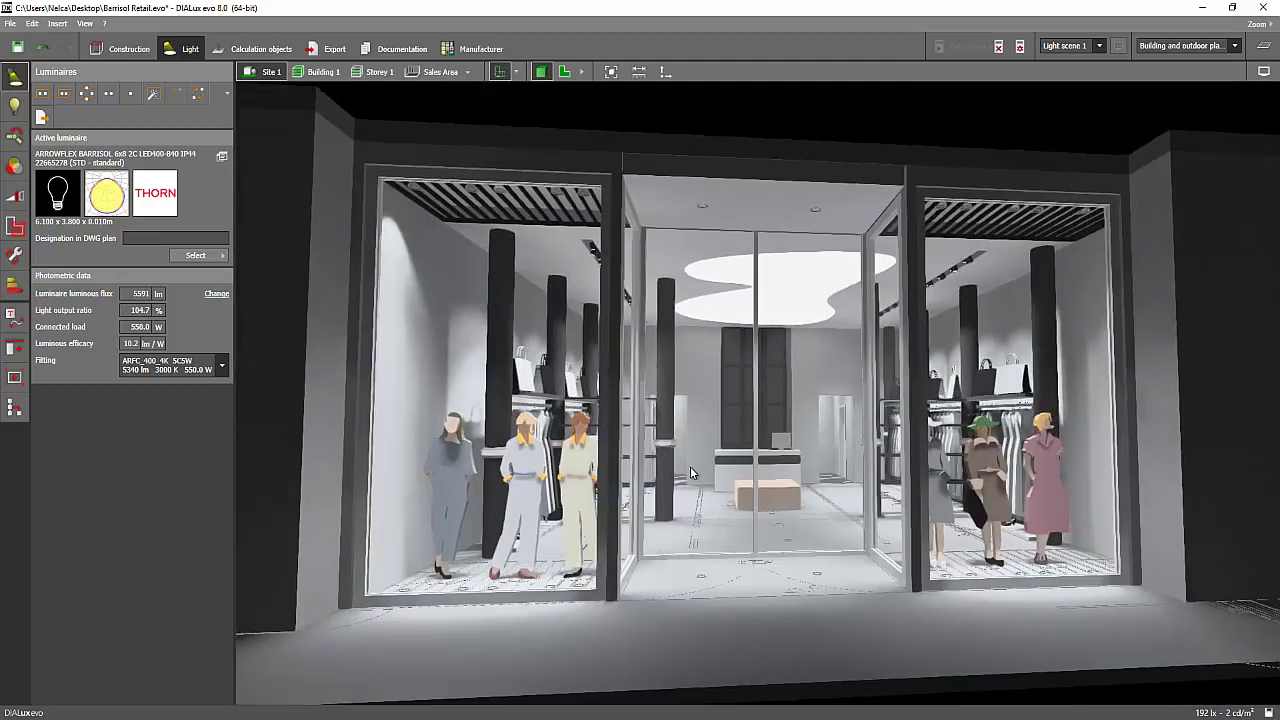
{"action": "scroll", "coordinate": [688, 448], "scroll_direction": "up", "scroll_amount": 1}
{"action": "scroll", "coordinate": [686, 474], "scroll_direction": "up", "scroll_amount": 1}
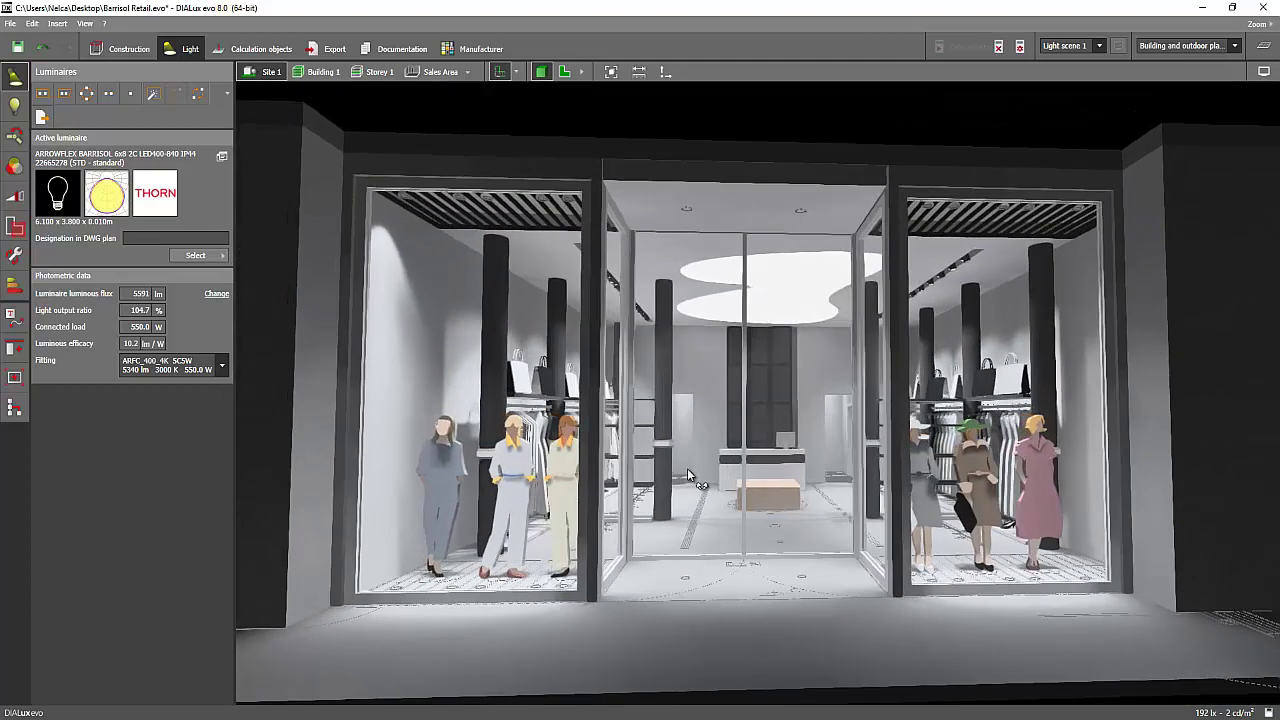
{"action": "scroll", "coordinate": [686, 474], "scroll_direction": "down", "scroll_amount": 1}
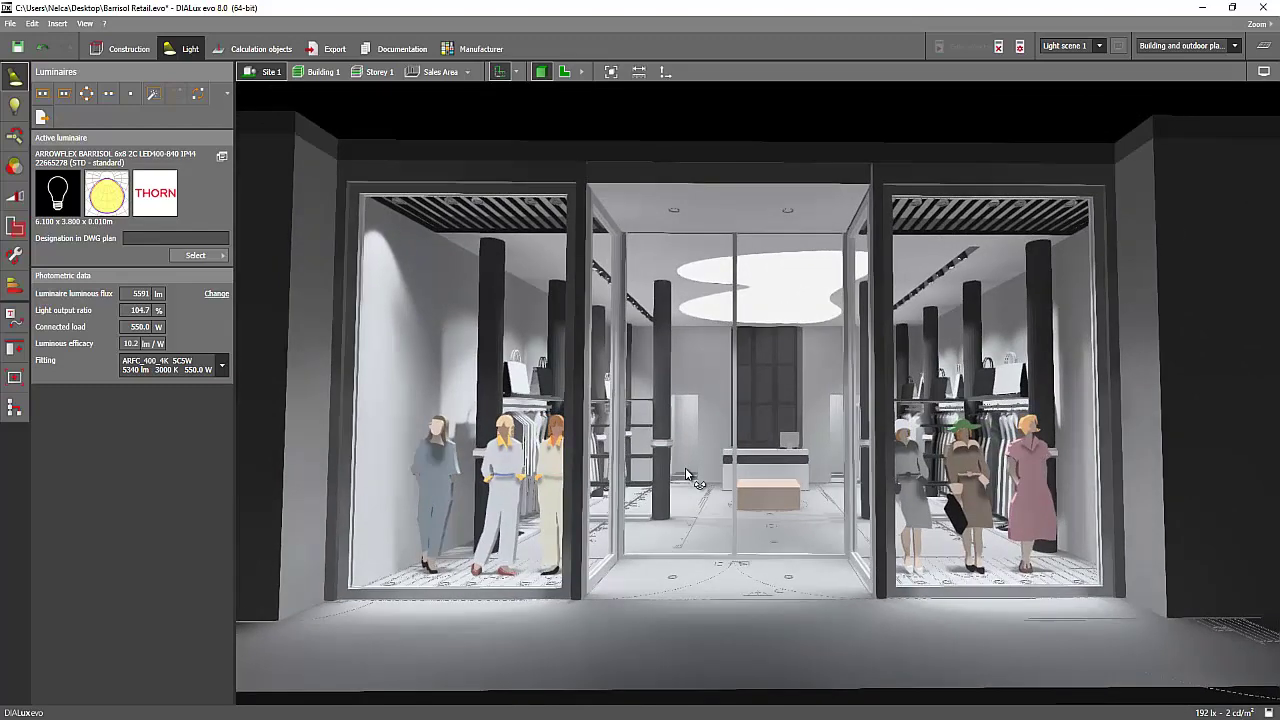
{"action": "scroll", "coordinate": [686, 474], "scroll_direction": "down", "scroll_amount": 1}
{"action": "scroll", "coordinate": [686, 474], "scroll_direction": "up", "scroll_amount": 1}
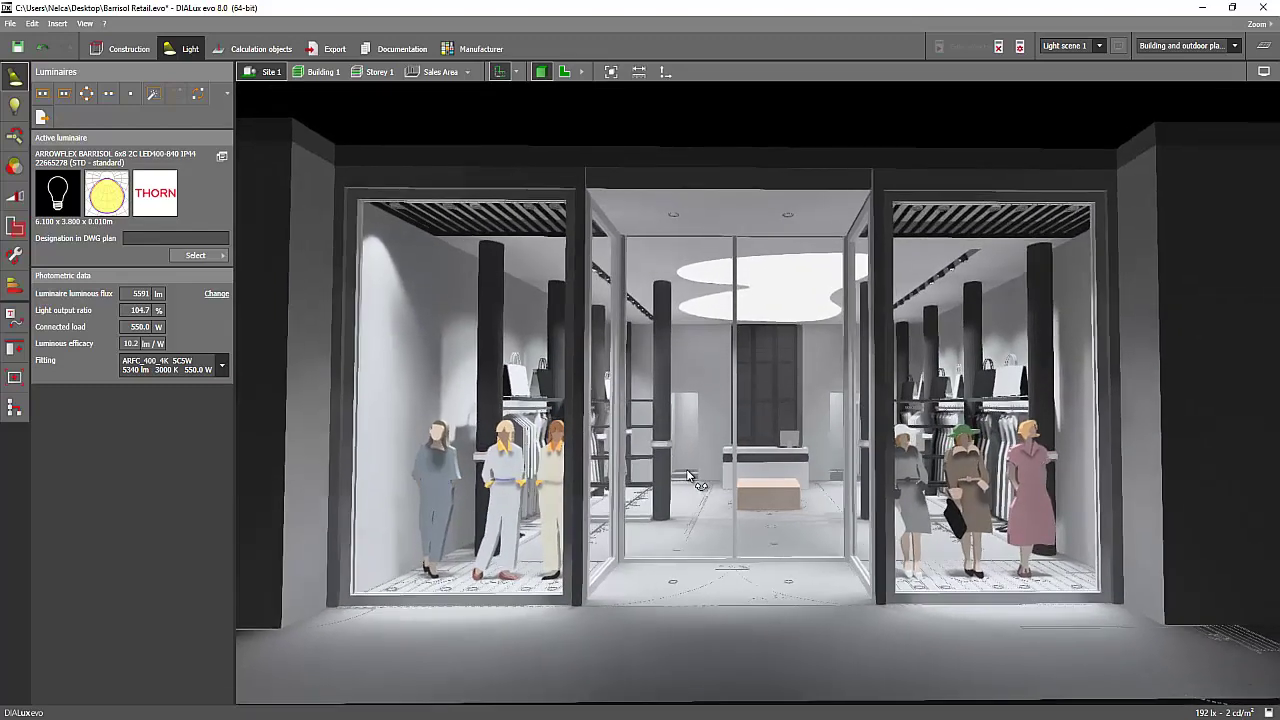
{"action": "scroll", "coordinate": [743, 481], "scroll_direction": "up", "scroll_amount": 1}
{"action": "scroll", "coordinate": [720, 478], "scroll_direction": "up", "scroll_amount": 1}
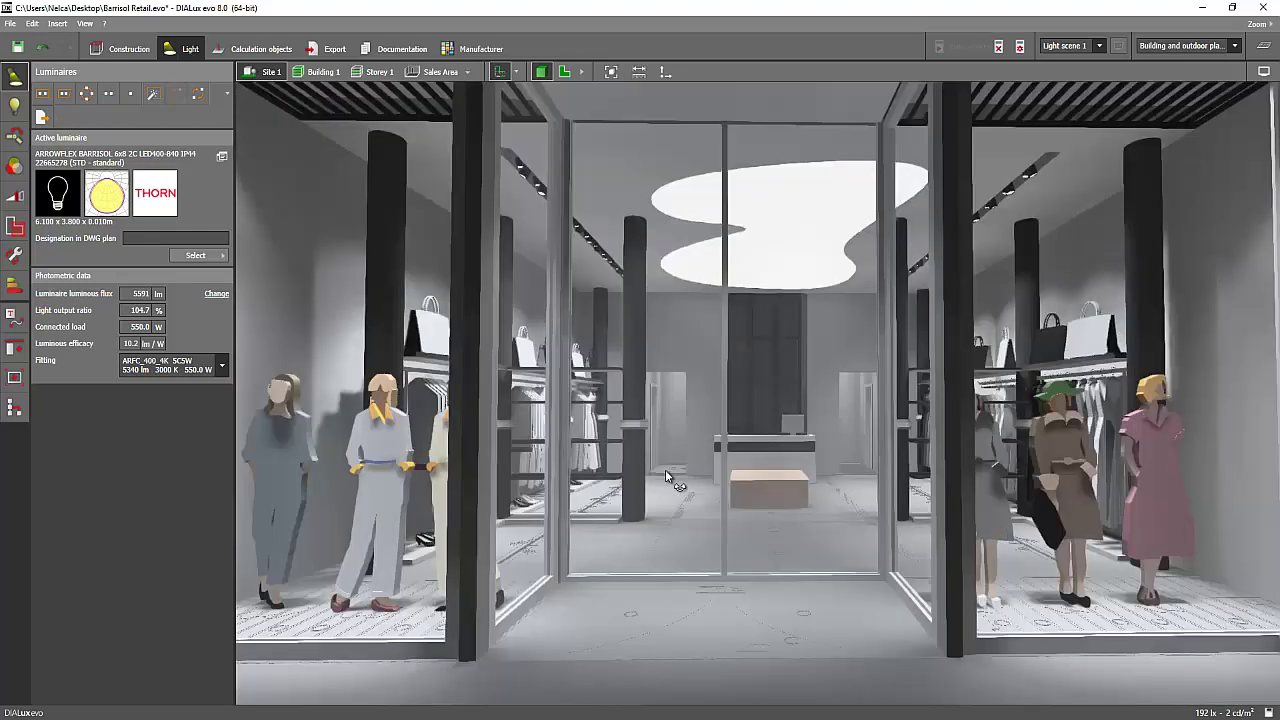
{"action": "scroll", "coordinate": [696, 471], "scroll_direction": "up", "scroll_amount": 2}
{"action": "scroll", "coordinate": [640, 485], "scroll_direction": "up", "scroll_amount": 1}
{"action": "scroll", "coordinate": [624, 483], "scroll_direction": "down", "scroll_amount": 1}
{"action": "scroll", "coordinate": [699, 455], "scroll_direction": "down", "scroll_amount": 1}
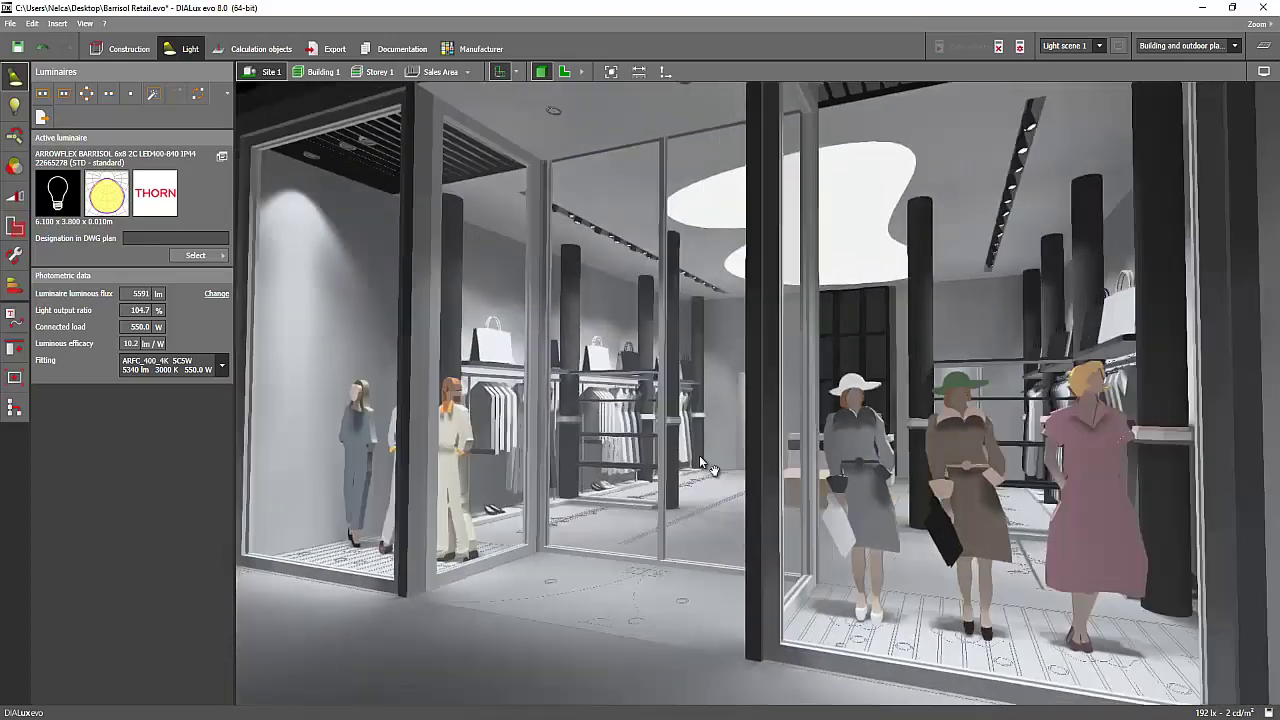
{"action": "scroll", "coordinate": [699, 455], "scroll_direction": "down", "scroll_amount": 1}
{"action": "middle_click_drag", "start_coordinate": [734, 488], "coordinate": [690, 450]}
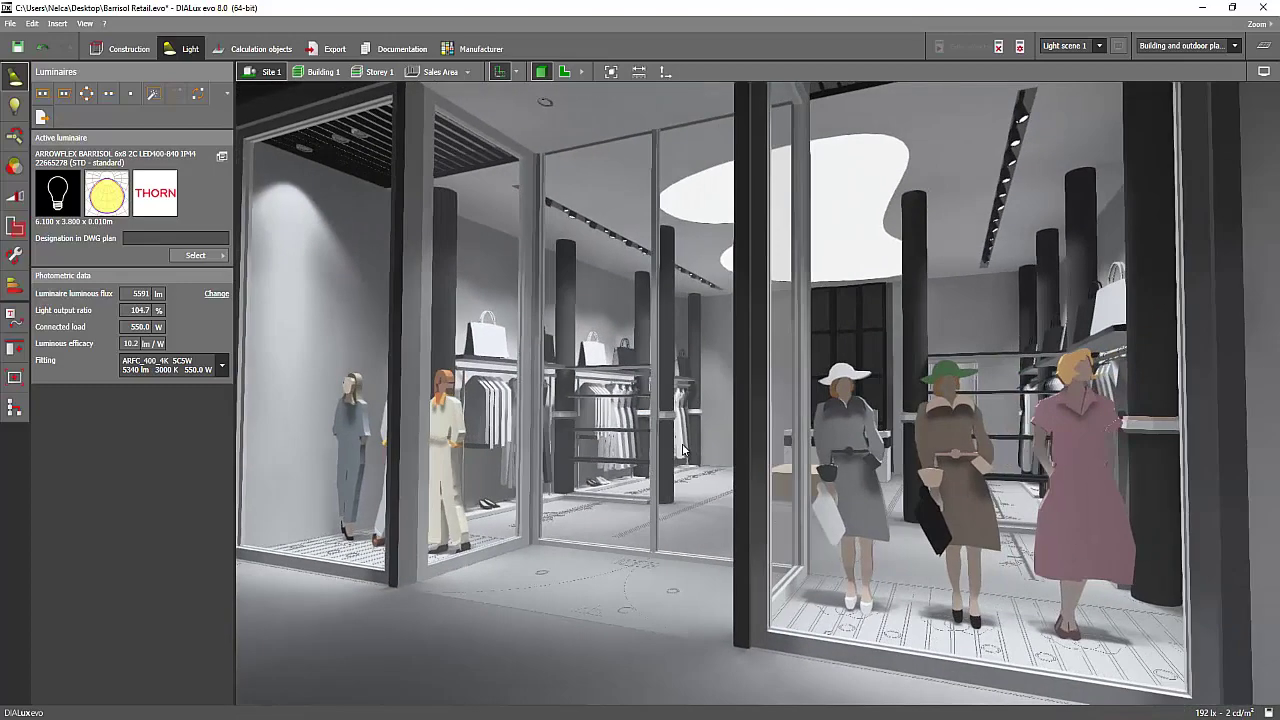
{"action": "scroll", "coordinate": [670, 450], "scroll_direction": "down", "scroll_amount": 1}
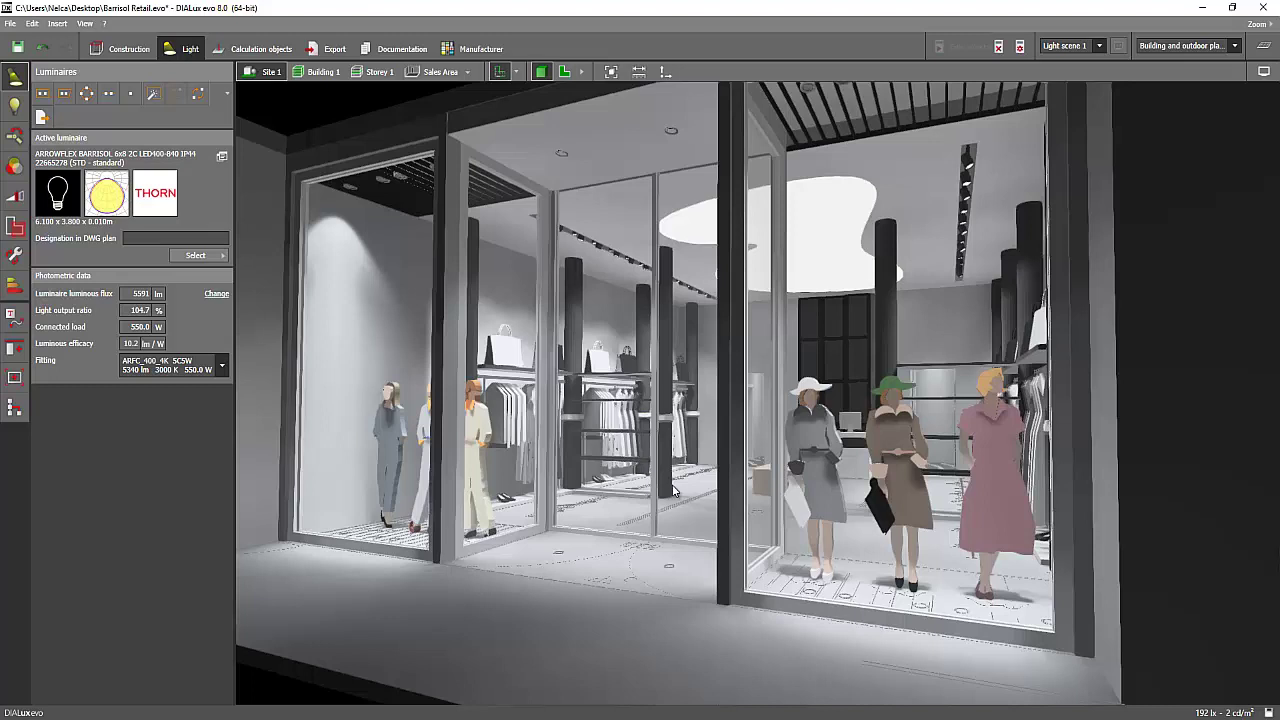